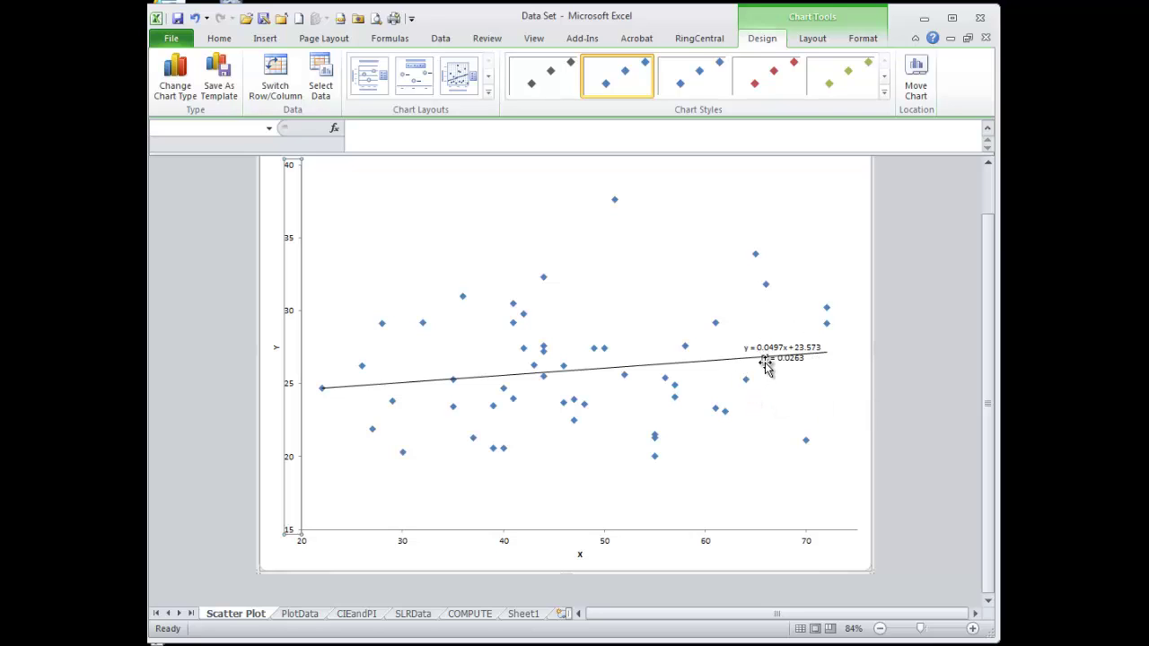
# Open the CIEandPI sheet and check its inputs: X value 30 at 90% confidence
pyautogui.click(363, 618)
pyautogui.click(412, 231)
pyautogui.click(395, 251)
# Review the predicted Y and the intermediate calculations: h statistic, t value and standard error
pyautogui.click(397, 416)
pyautogui.moveTo(413, 299); pyautogui.dragTo(415, 399)
pyautogui.click(278, 403)
pyautogui.click(254, 332)
pyautogui.click(265, 383)
pyautogui.click(420, 381)
# Review the half-width and limit formulas for the average Y and individual response intervals
pyautogui.click(411, 465)
pyautogui.click(410, 552)
pyautogui.click(408, 468)
pyautogui.click(406, 421)
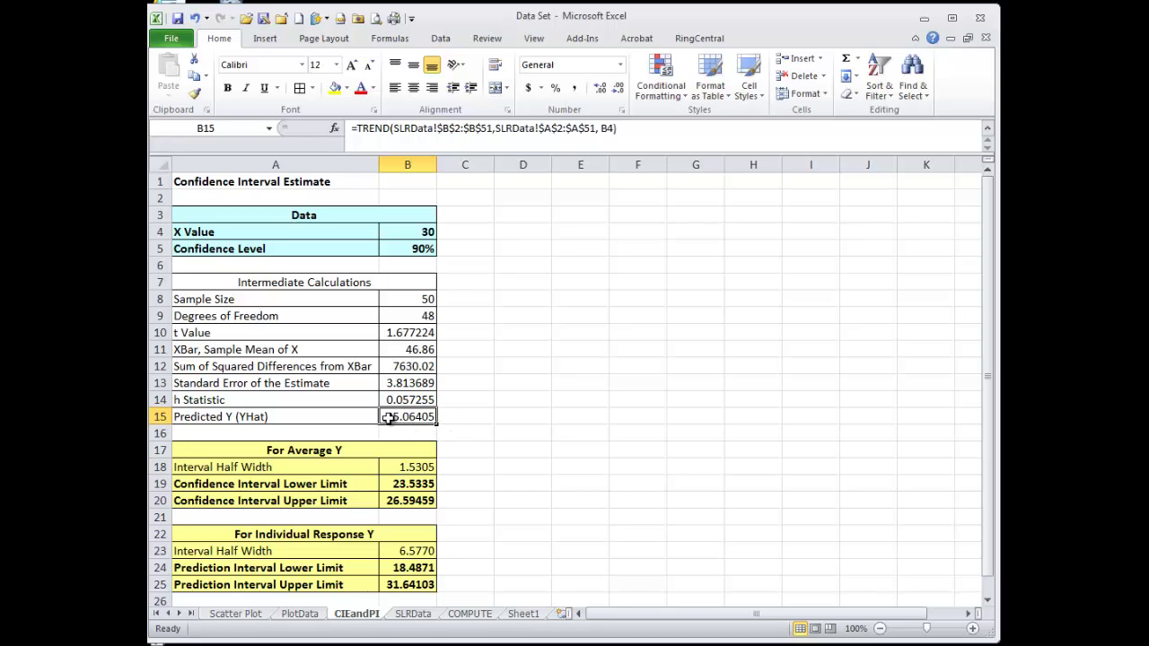
pyautogui.click(400, 467)
pyautogui.click(390, 483)
pyautogui.click(395, 418)
pyautogui.click(395, 501)
pyautogui.click(409, 550)
pyautogui.click(409, 466)
pyautogui.click(258, 534)
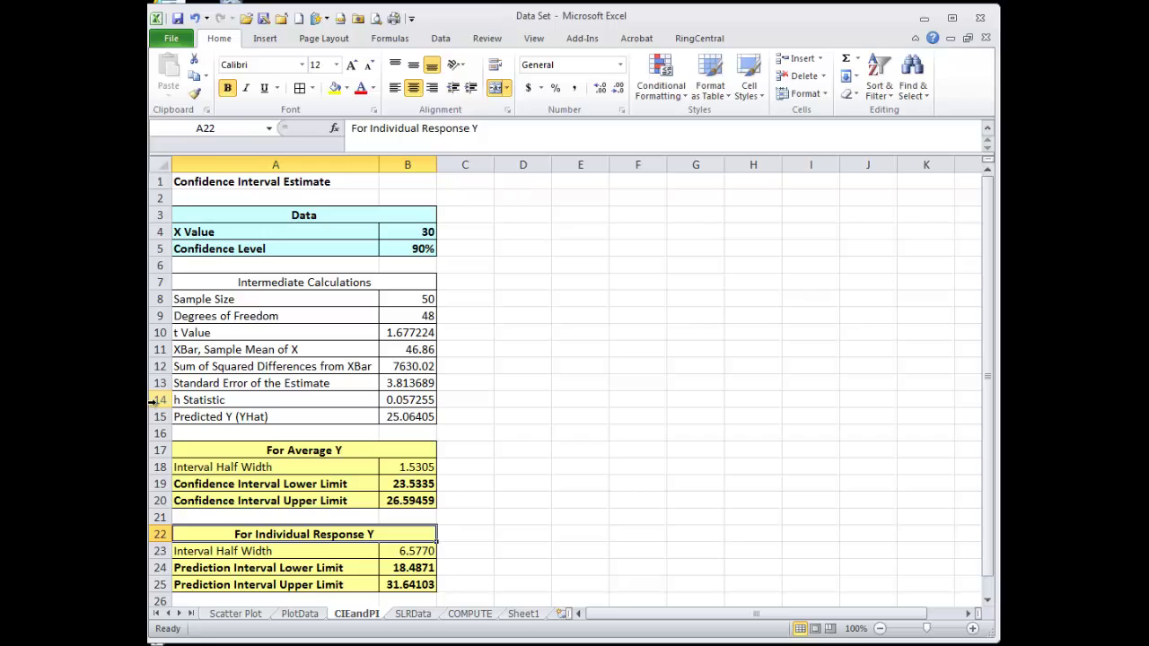
pyautogui.click(428, 417)
pyautogui.moveTo(412, 485); pyautogui.dragTo(413, 502)
pyautogui.click(400, 242)
pyautogui.moveTo(401, 485); pyautogui.dragTo(408, 501)
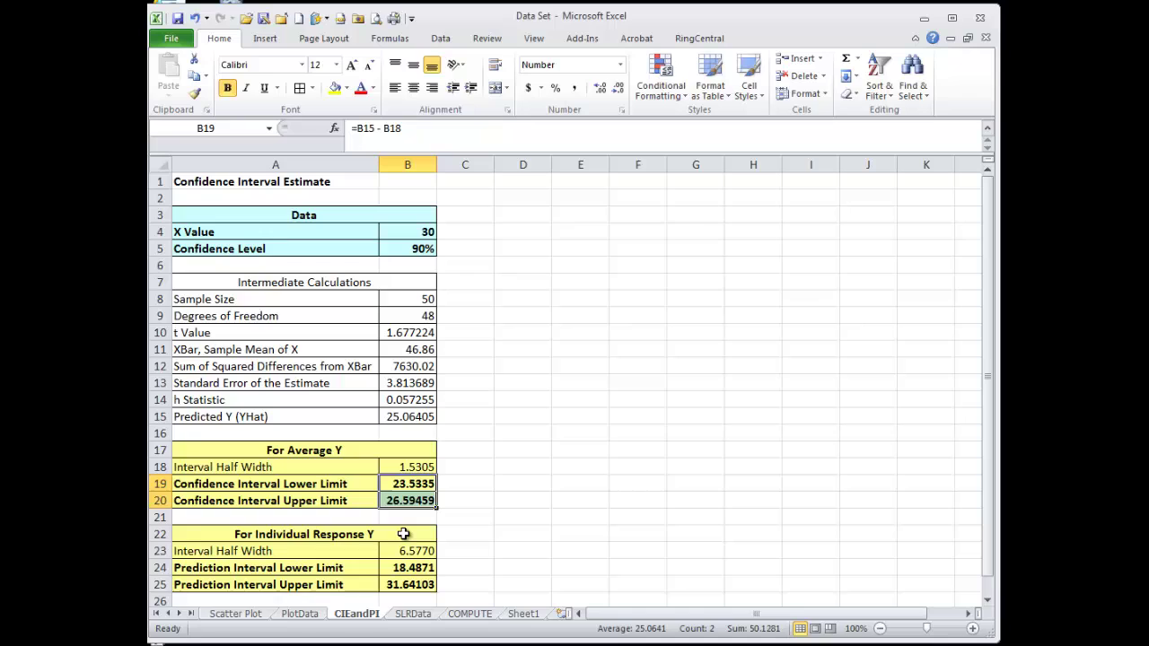
pyautogui.moveTo(396, 567); pyautogui.dragTo(399, 584)
pyautogui.click(399, 585)
pyautogui.click(284, 535)
pyautogui.moveTo(391, 571); pyautogui.dragTo(394, 583)
pyautogui.click(386, 552)
pyautogui.moveTo(406, 568); pyautogui.dragTo(413, 584)
pyautogui.moveTo(402, 486); pyautogui.dragTo(402, 501)
# On Sheet1, start PHStat's Simple Linear Regression from the Add-Ins menu
pyautogui.click(523, 614)
pyautogui.click(584, 45)
pyautogui.click(192, 79)
pyautogui.moveTo(252, 327)
pyautogui.click(404, 331)
# Set the Y variable range to B1:B51 and the X variable range to A1:A51
pyautogui.click(680, 199)
pyautogui.moveTo(304, 184); pyautogui.dragTo(277, 569)
pyautogui.click(637, 196)
pyautogui.click(679, 217)
pyautogui.moveTo(225, 566); pyautogui.dragTo(189, 103)
pyautogui.click(637, 196)
# Request confidence and prediction interval estimates at X = 30, leaving scatter plot off
pyautogui.click(470, 402)
pyautogui.click(470, 402)
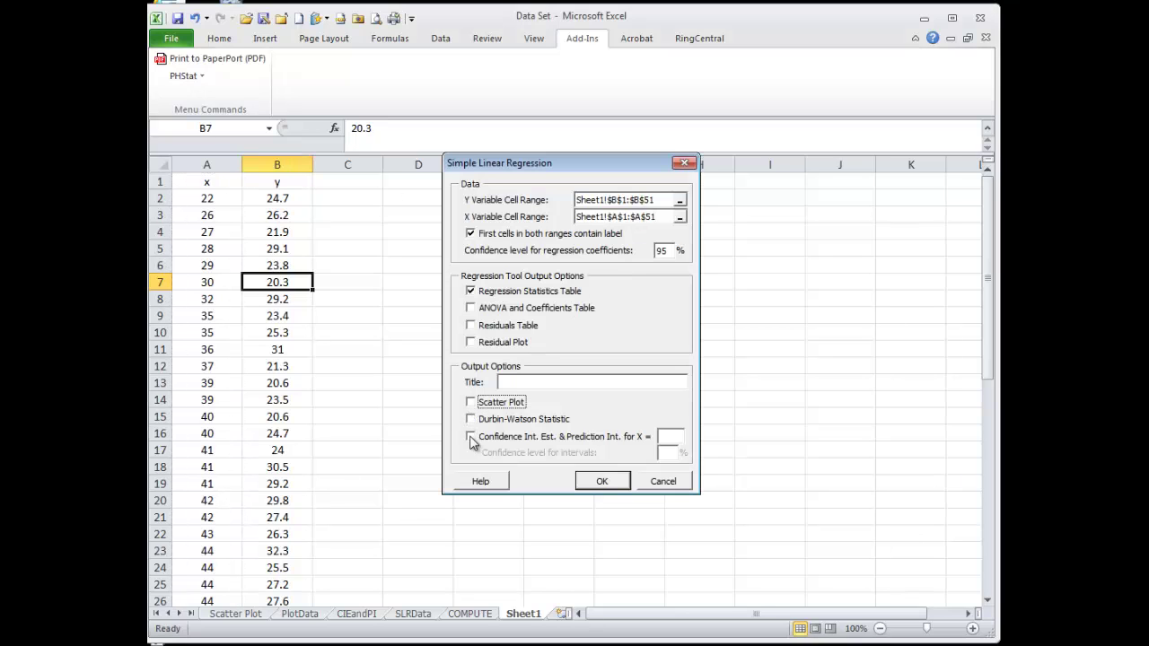
pyautogui.click(470, 437)
pyautogui.press('Tab')
pyautogui.write('30')
pyautogui.click(669, 453)
# Run the regression and review the half-width formulas on the new CIEandPI2 sheet
pyautogui.click(594, 485)
pyautogui.click(255, 614)
pyautogui.click(401, 468)
pyautogui.click(401, 556)
# Check the 95% confidence level, t value 2.010635, h statistic and COMPUTE2-linked standard error
pyautogui.click(411, 253)
pyautogui.click(416, 334)
pyautogui.click(412, 395)
pyautogui.click(410, 382)
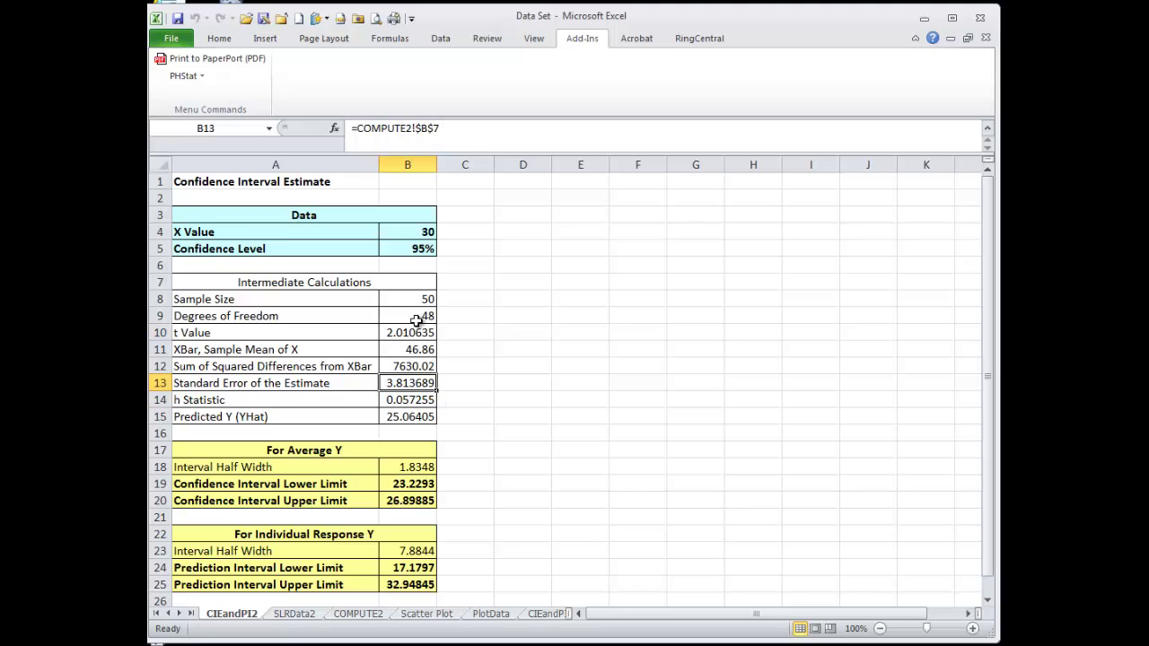